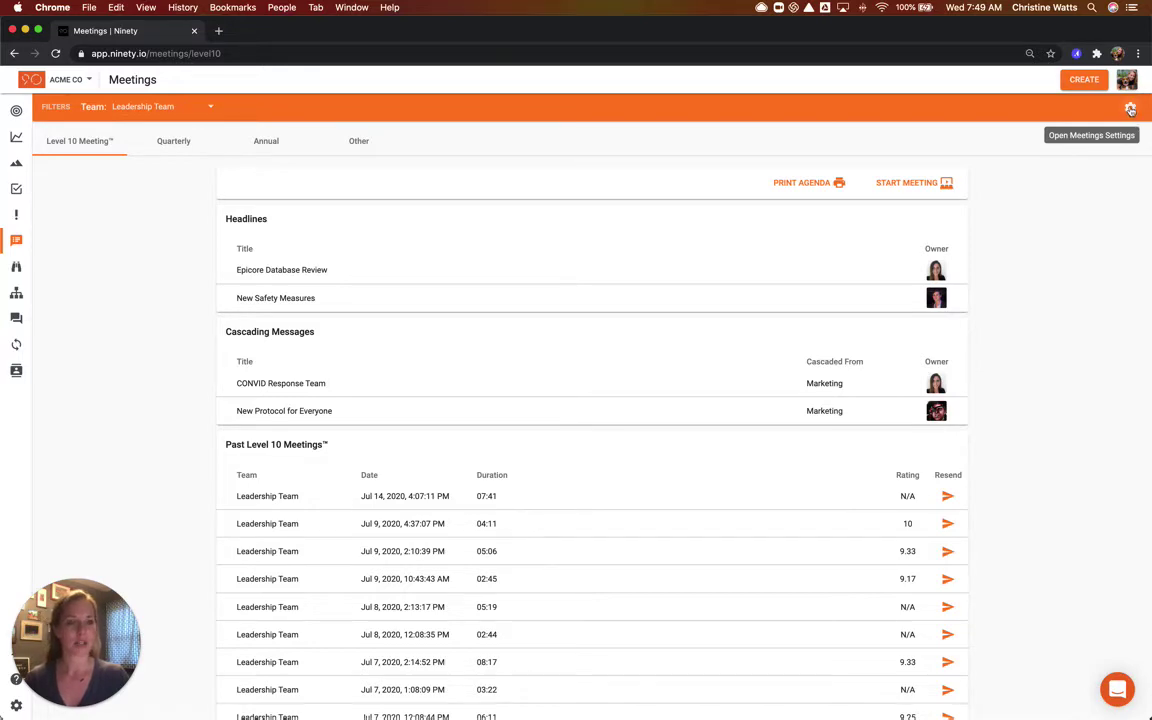
- Add a 5-minute agenda section named 'new' to the Level 10 Meeting settings
left_click(1130, 109)
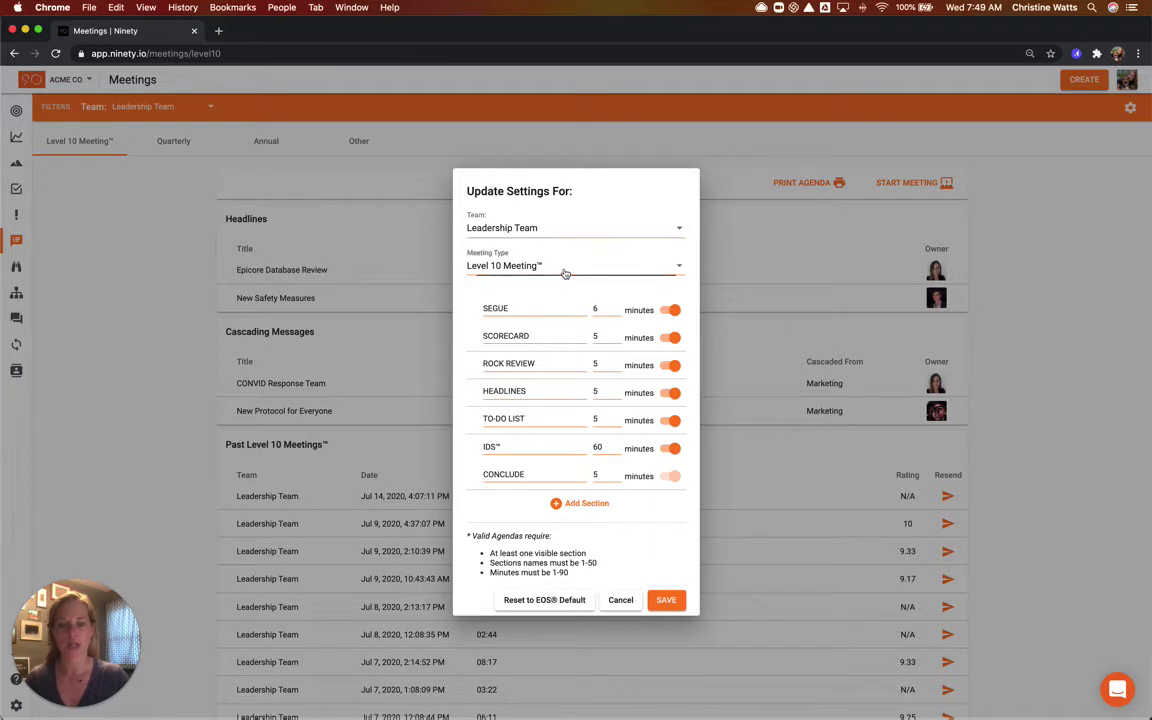
left_click(566, 270)
left_click(571, 216)
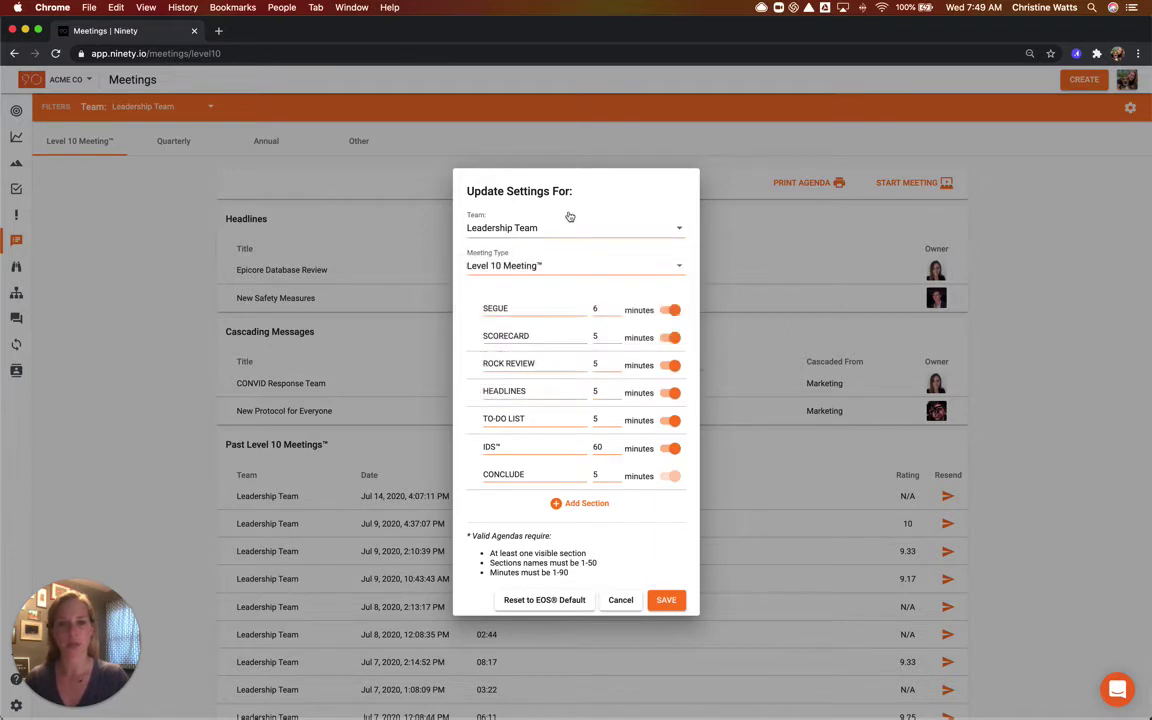
left_click(560, 503)
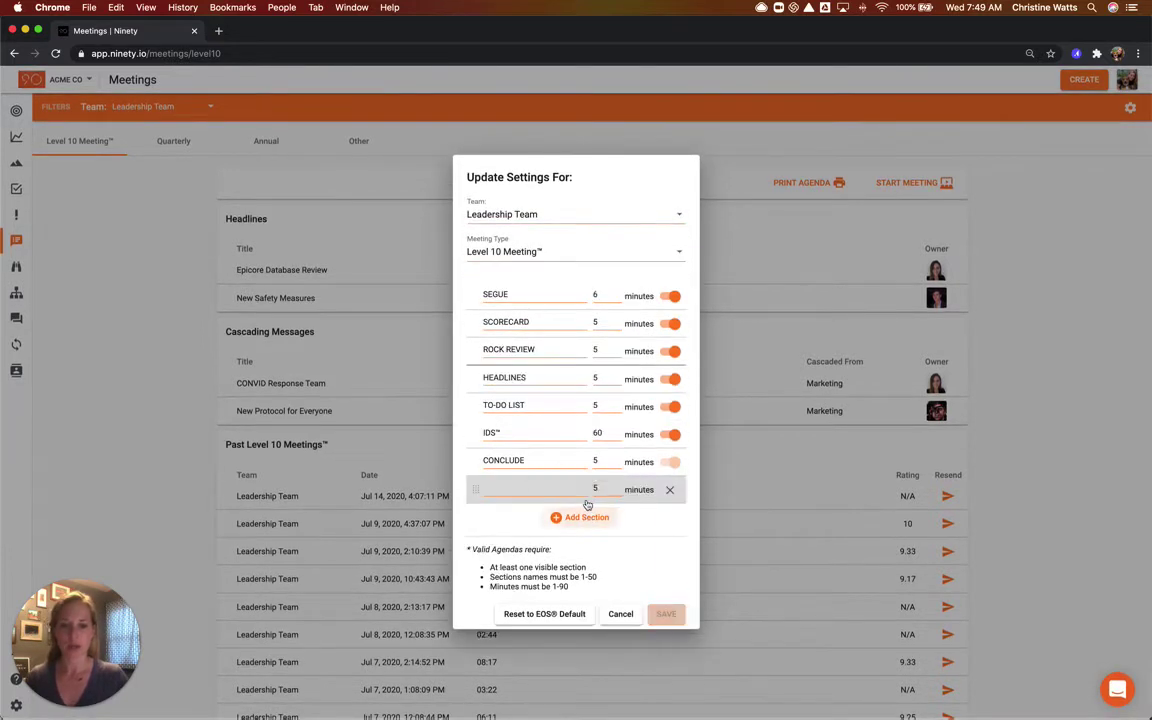
left_click(521, 488)
type("new")
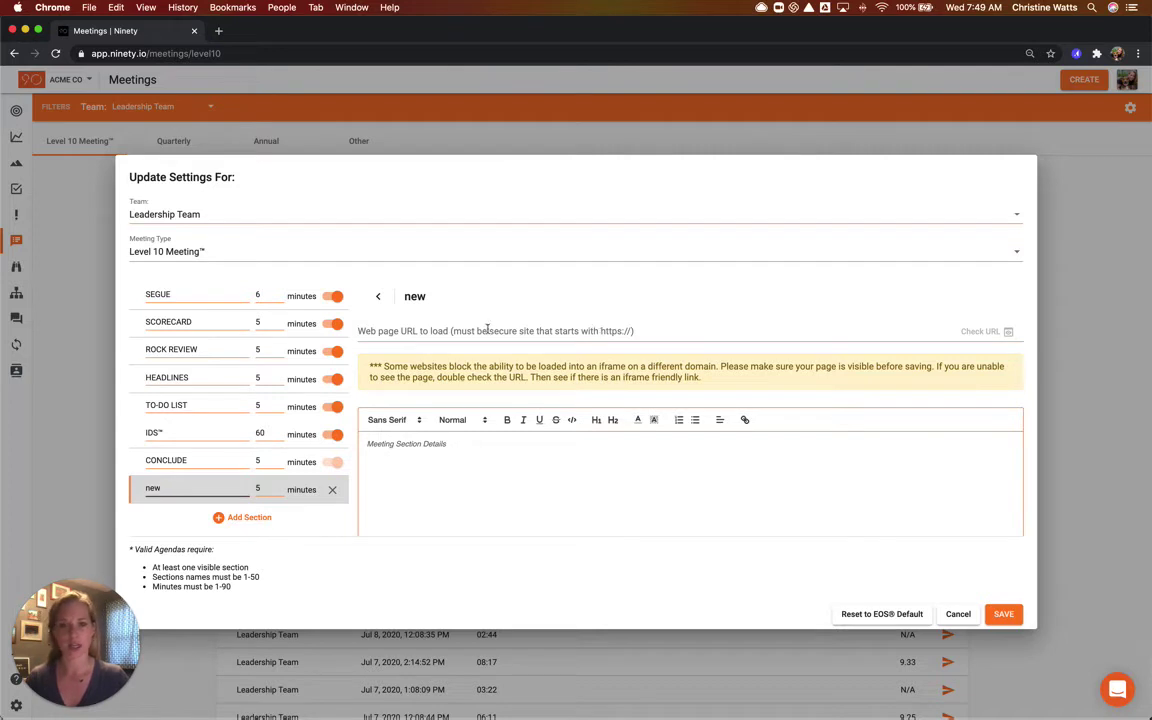
- Set the 'new' section's Web page URL to the Google Slides link, verify its preview, and save
left_click(448, 330)
key("super+v")
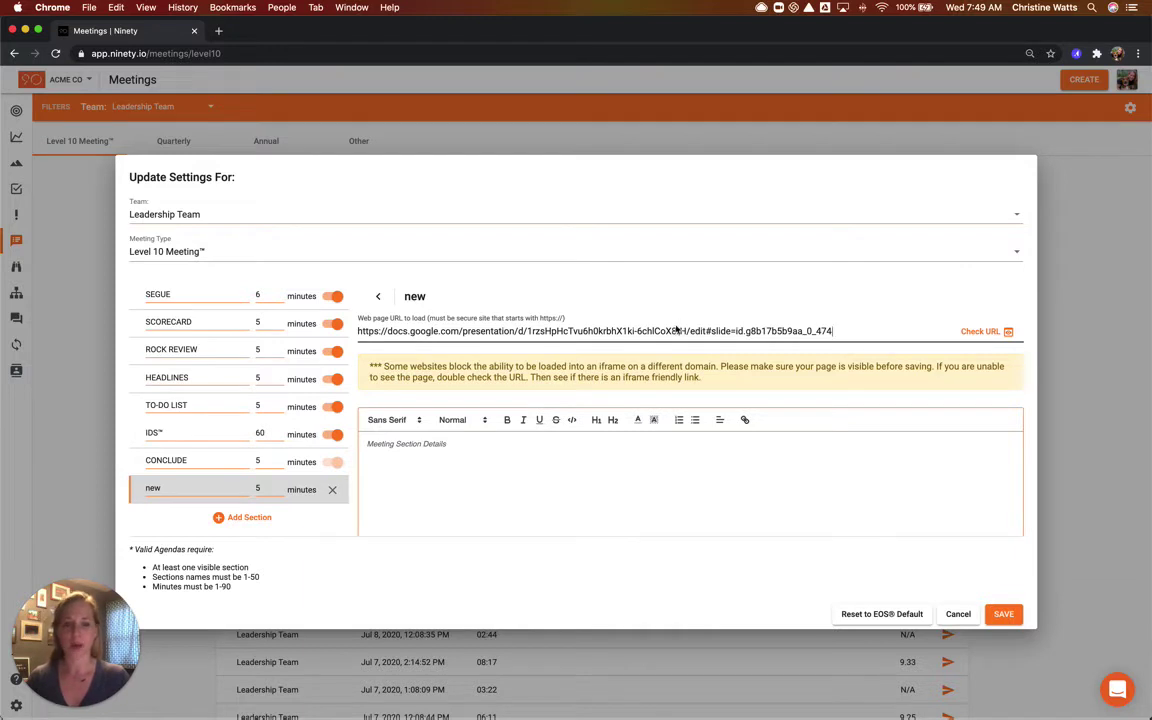
left_click_drag(686, 330, 700, 349)
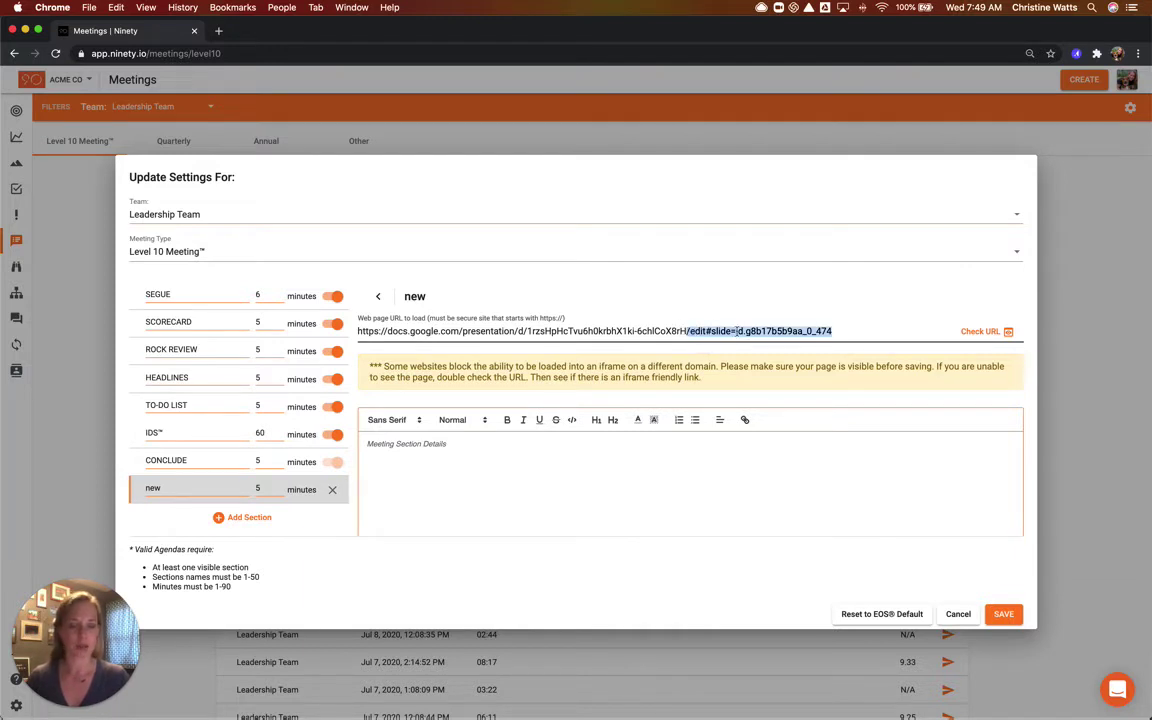
left_click(792, 317)
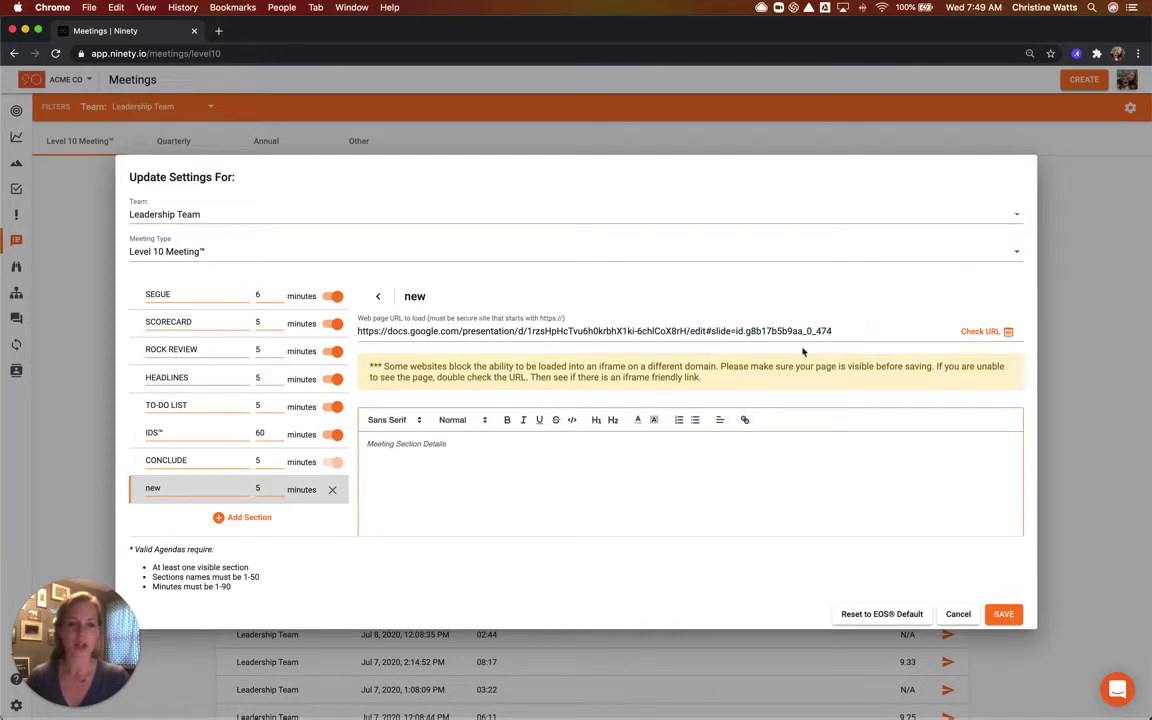
left_click(984, 331)
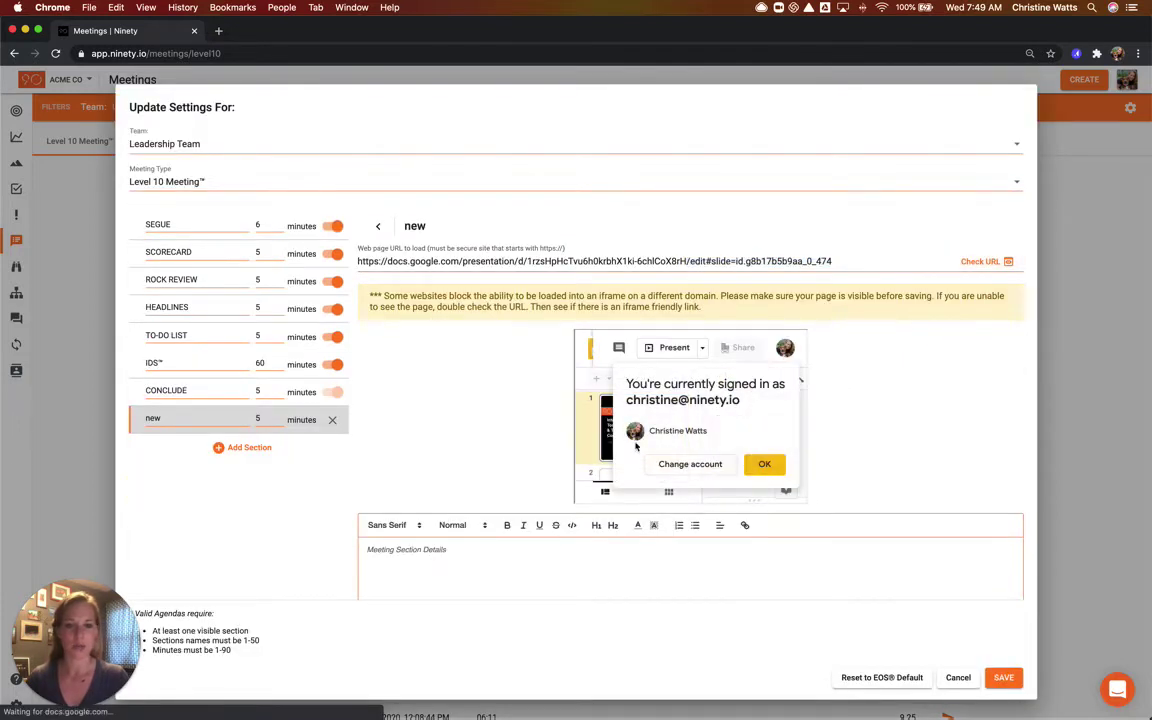
left_click(763, 464)
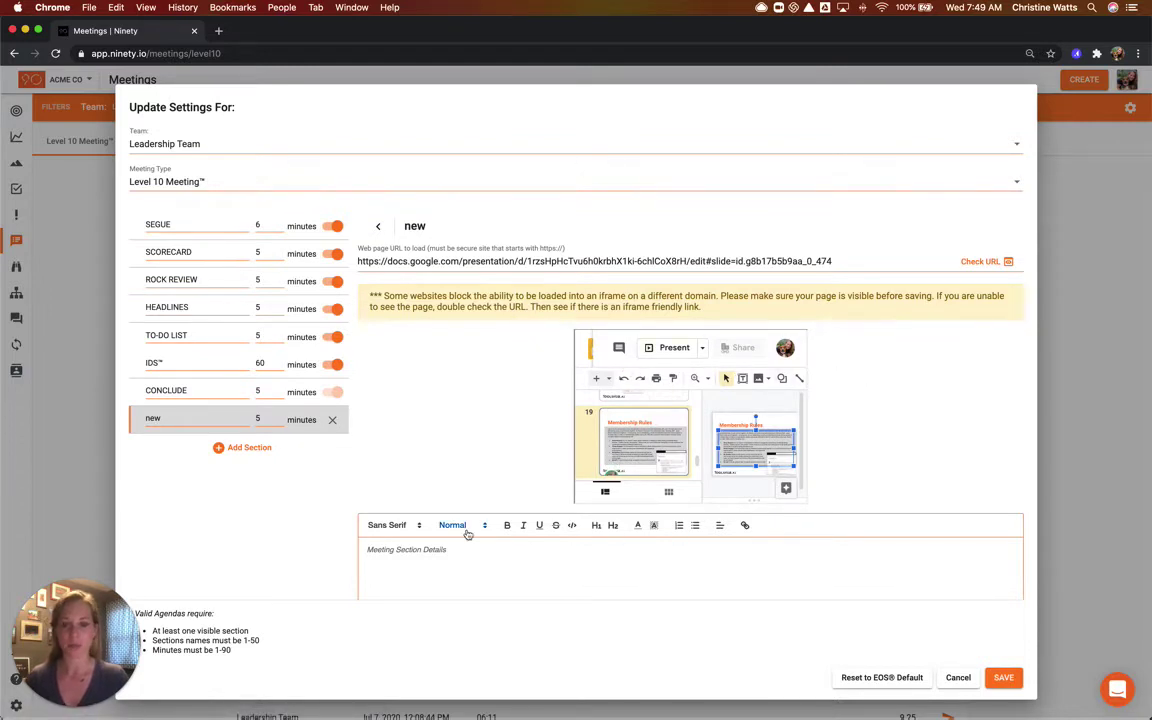
scroll(459, 532, "down", 1)
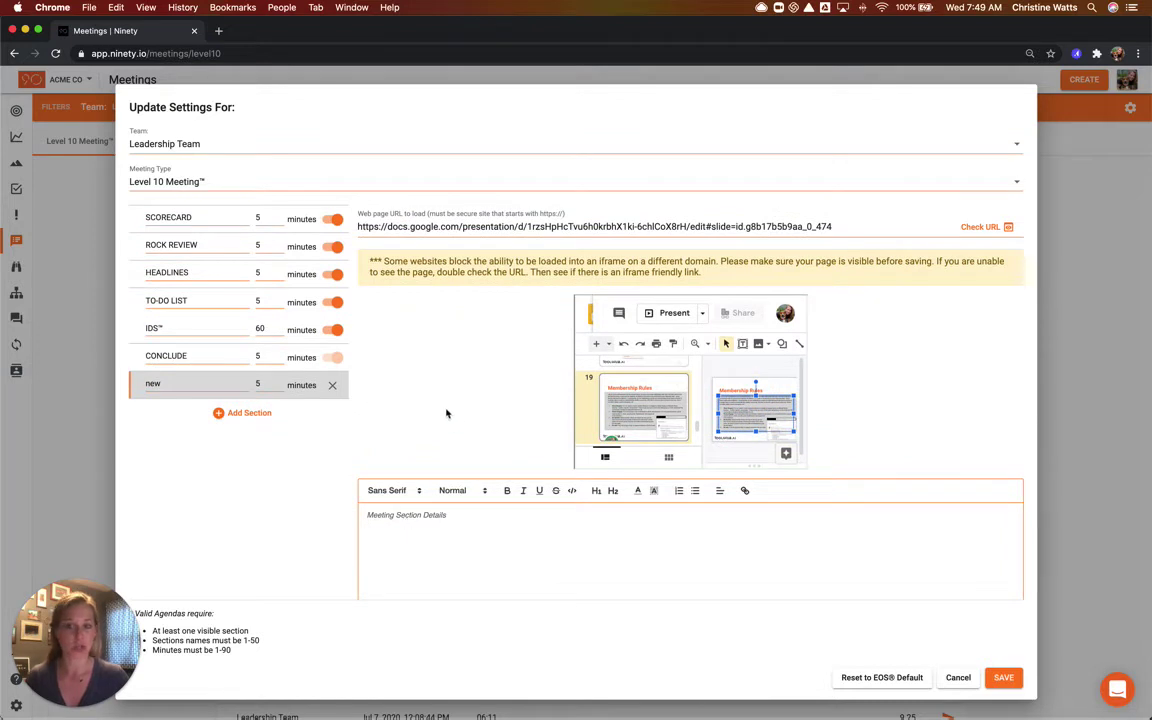
left_click(1005, 680)
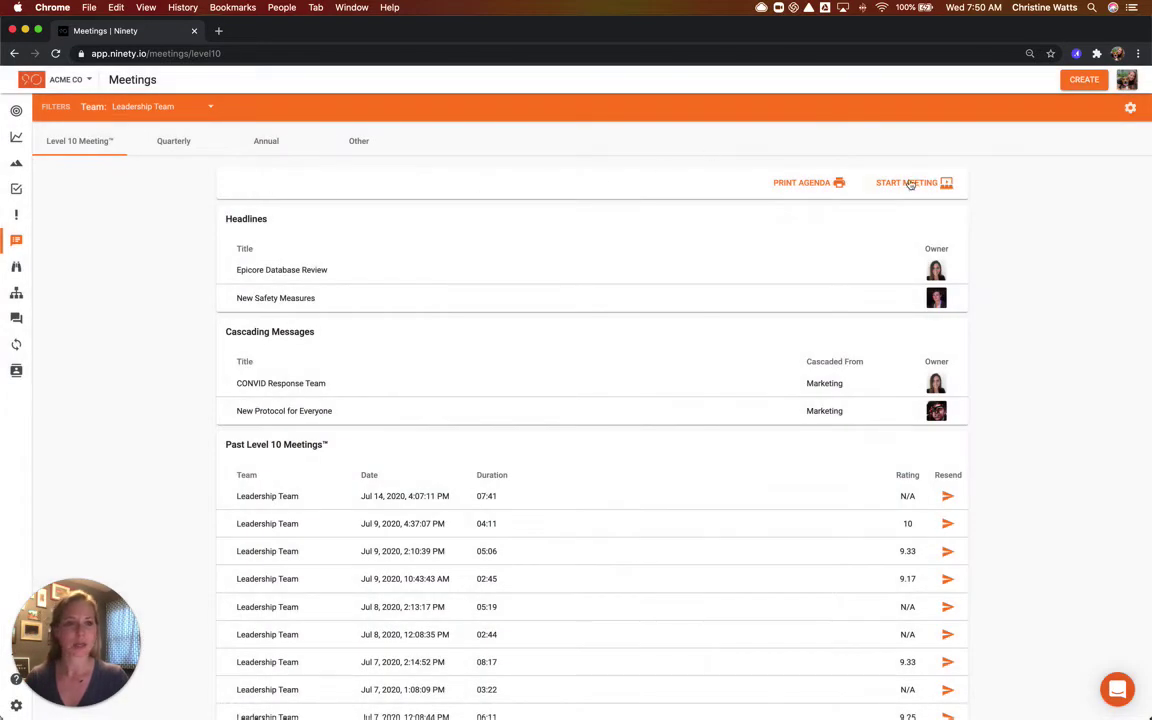
- Start the Leadership Team's Level 10 meeting and jump to the 'new' agenda section
left_click(908, 183)
left_click(670, 459)
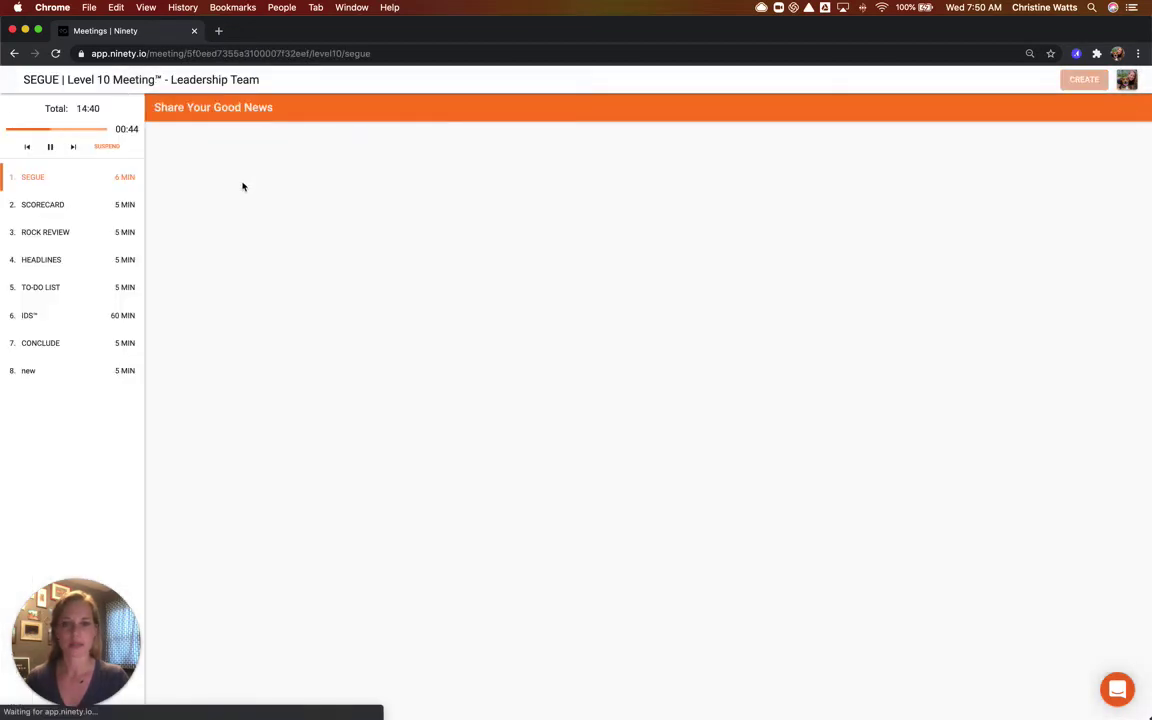
left_click(61, 376)
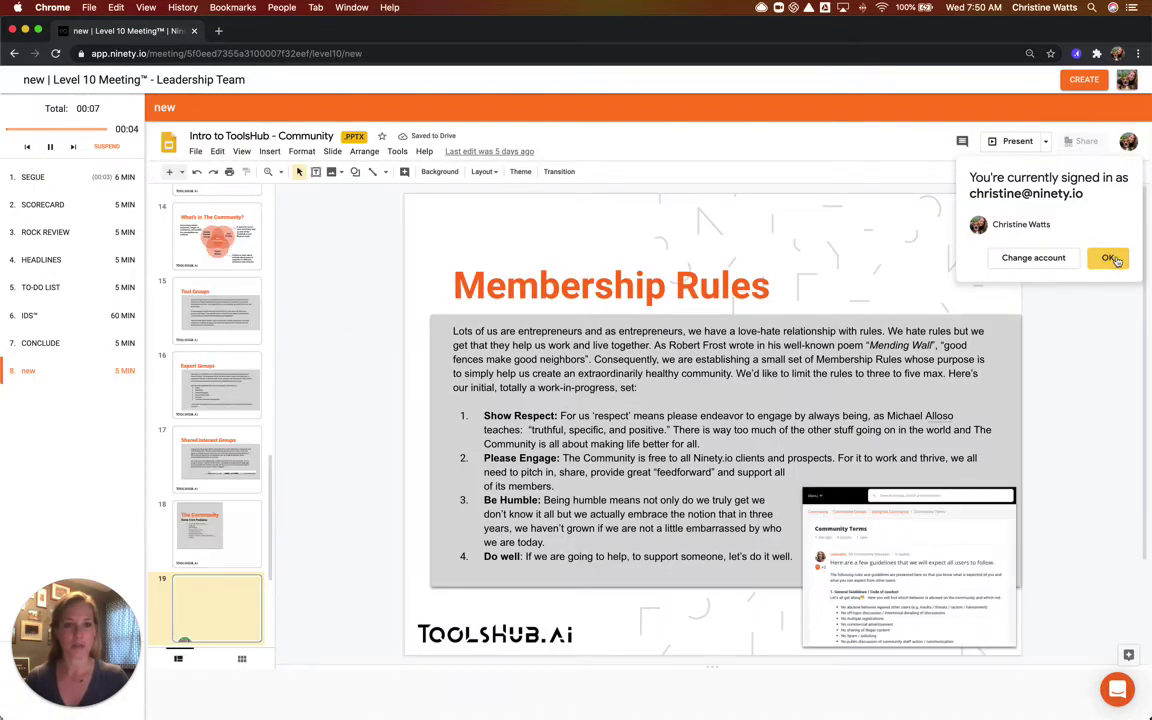
left_click(1110, 258)
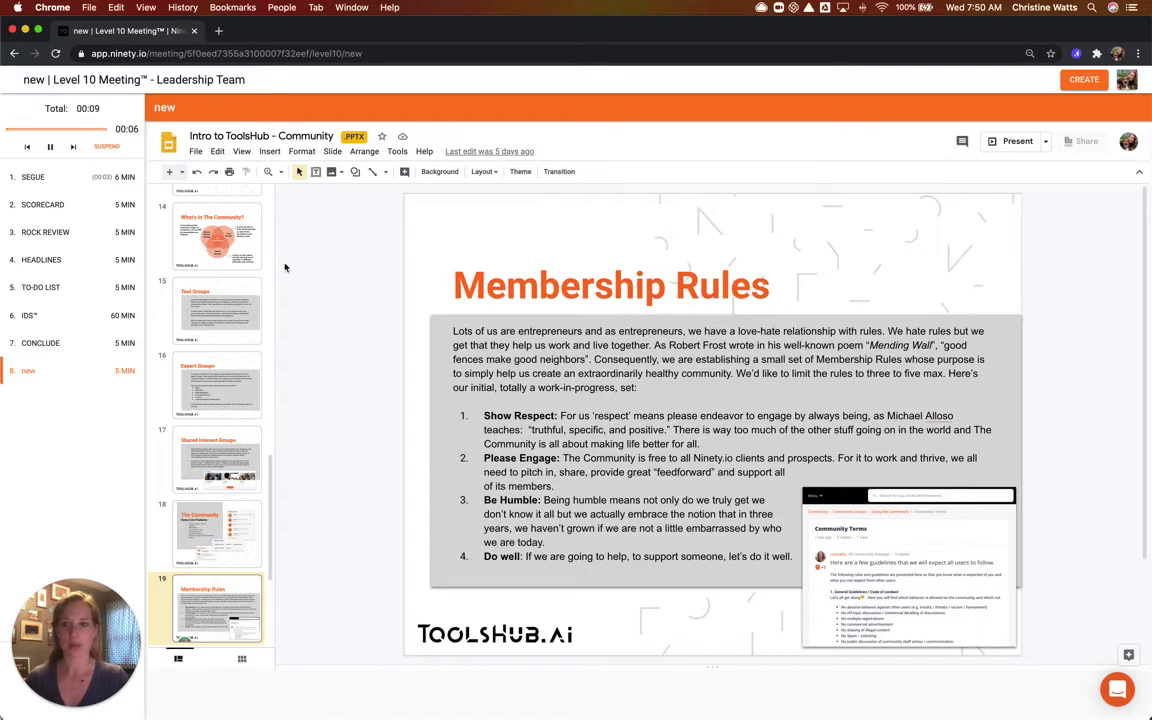
- Show the embedded slide deck full screen and step through to the Introduction slide
left_click(241, 152)
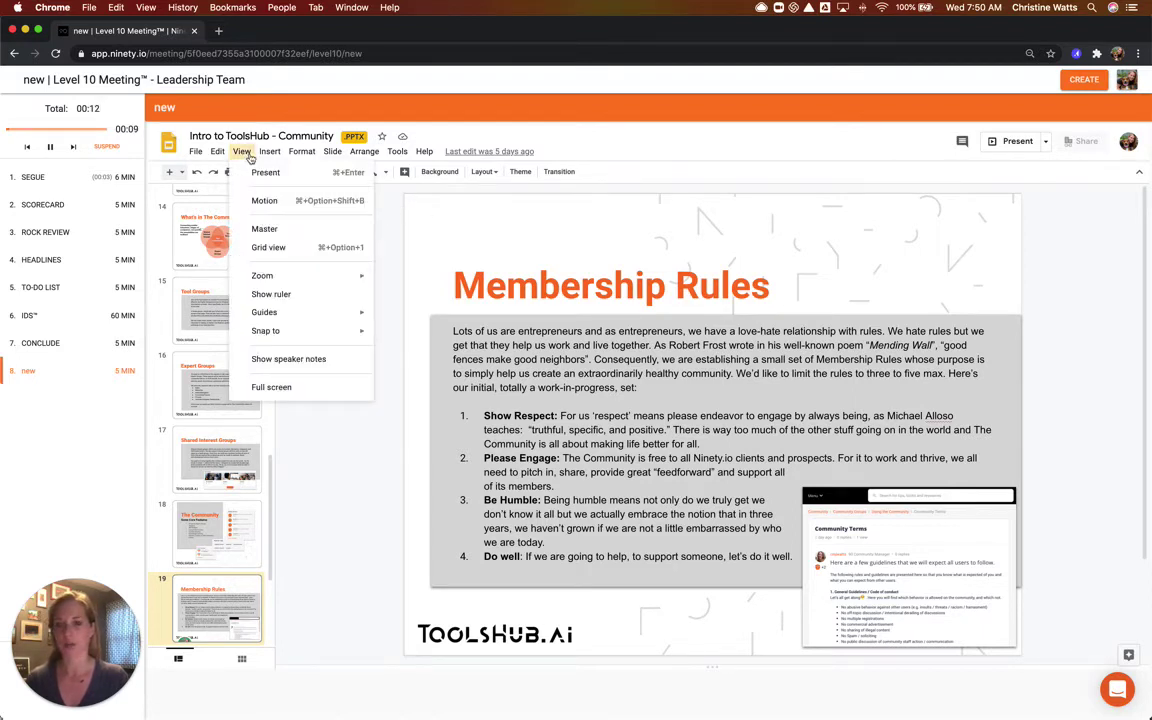
left_click(298, 389)
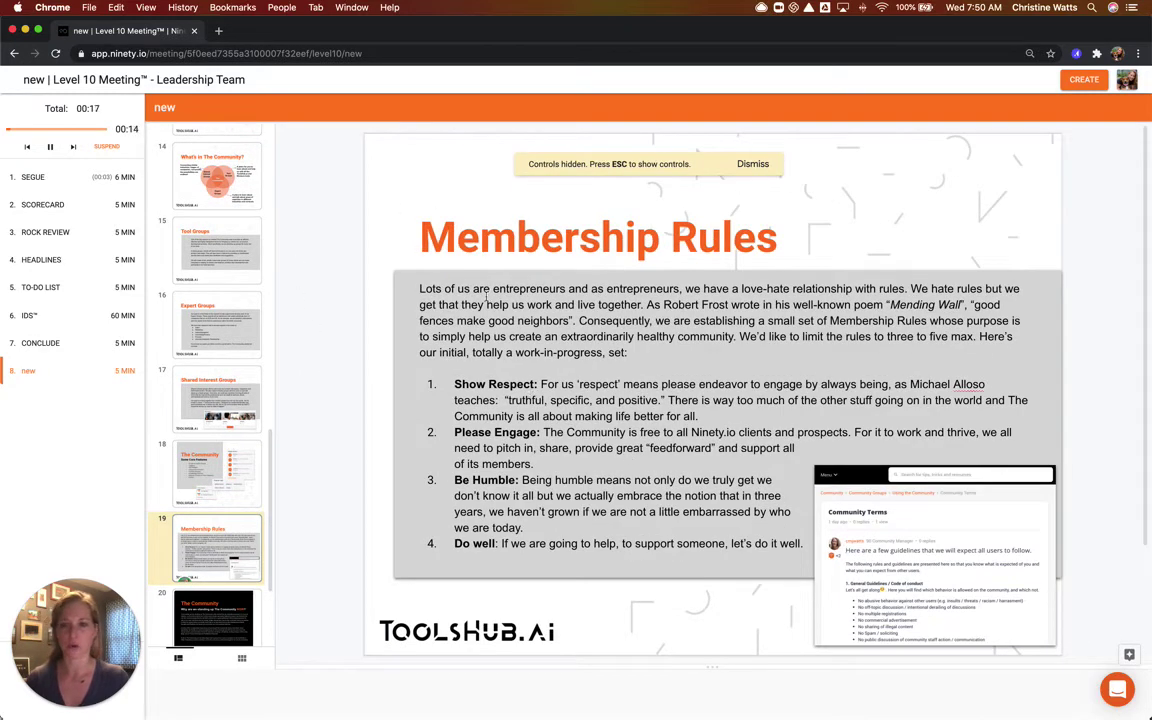
left_click(752, 164)
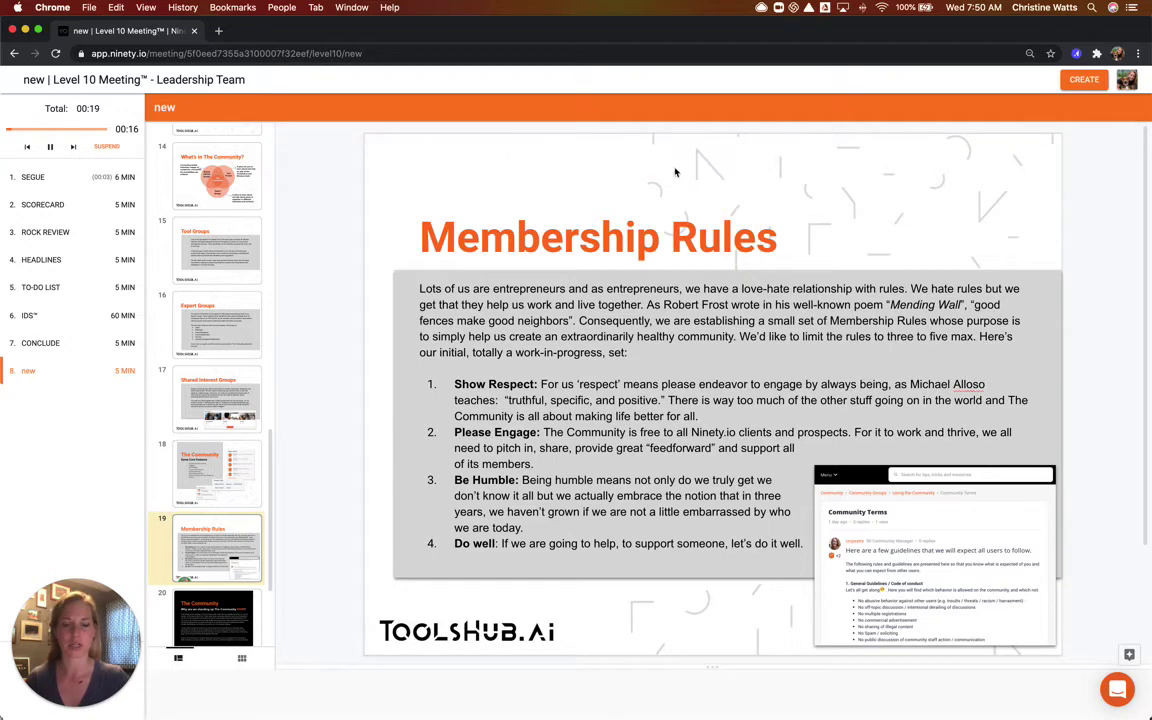
scroll(209, 274, "up", 5)
scroll(209, 274, "up", 5)
scroll(209, 274, "up", 2)
scroll(223, 244, "up", 4)
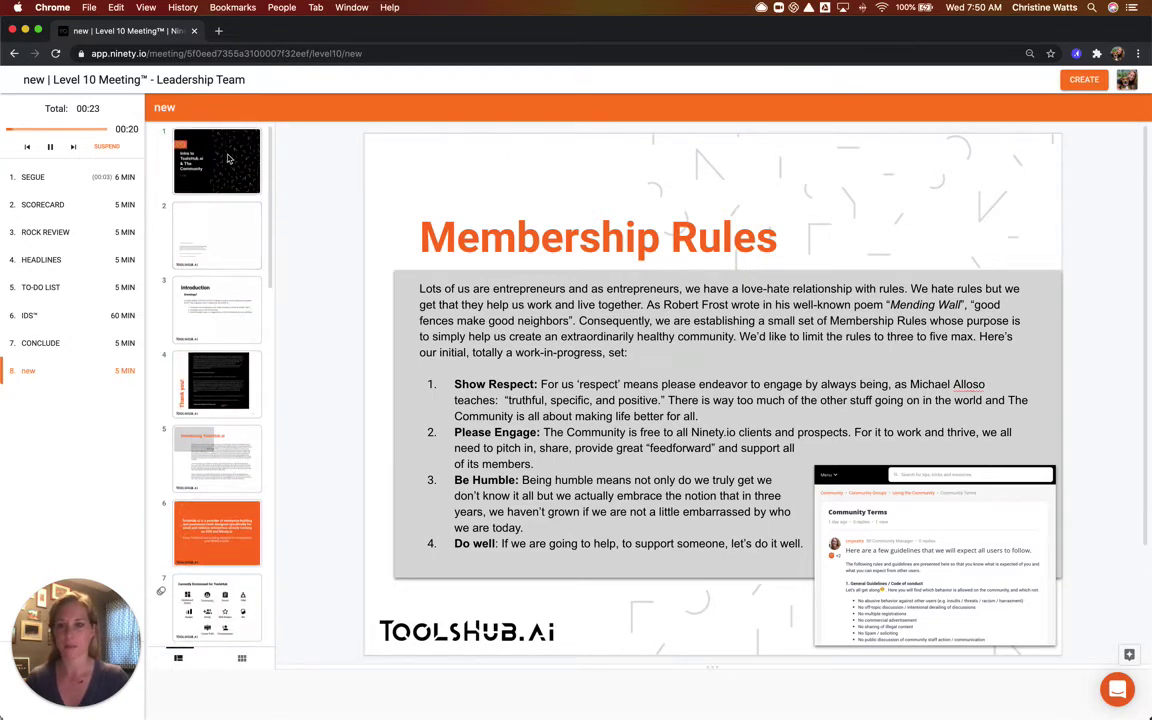
left_click(228, 158)
left_click(245, 232)
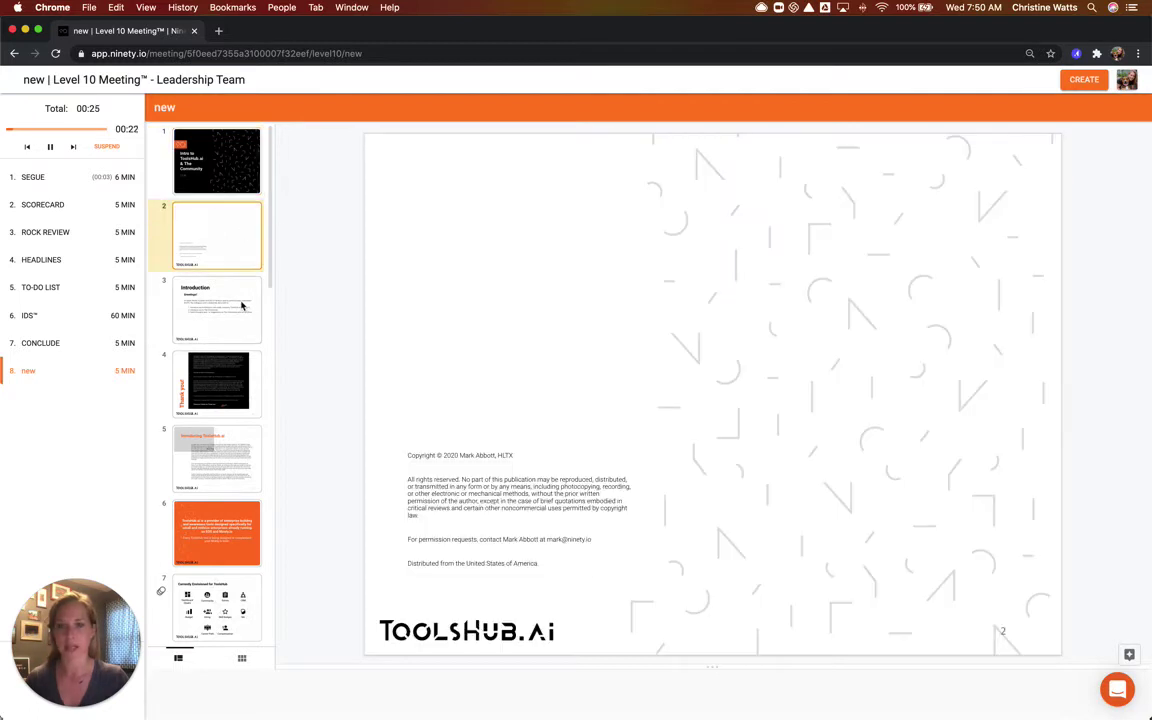
left_click(241, 307)
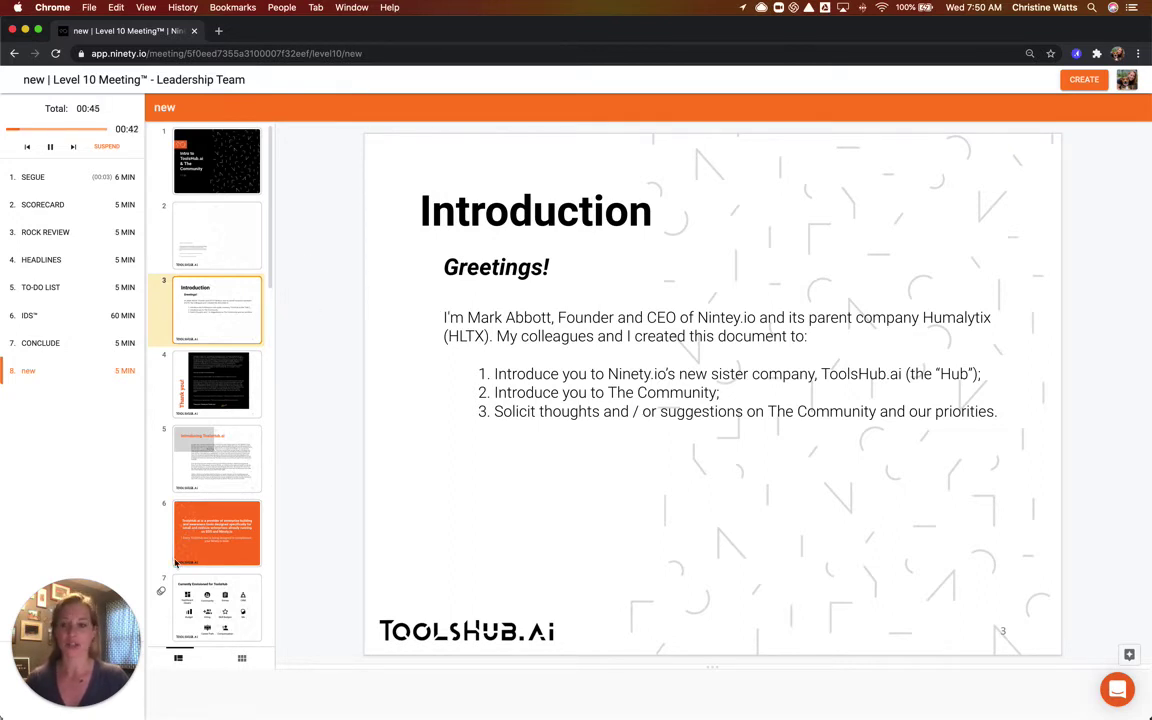
left_click_drag(97, 617, 240, 614)
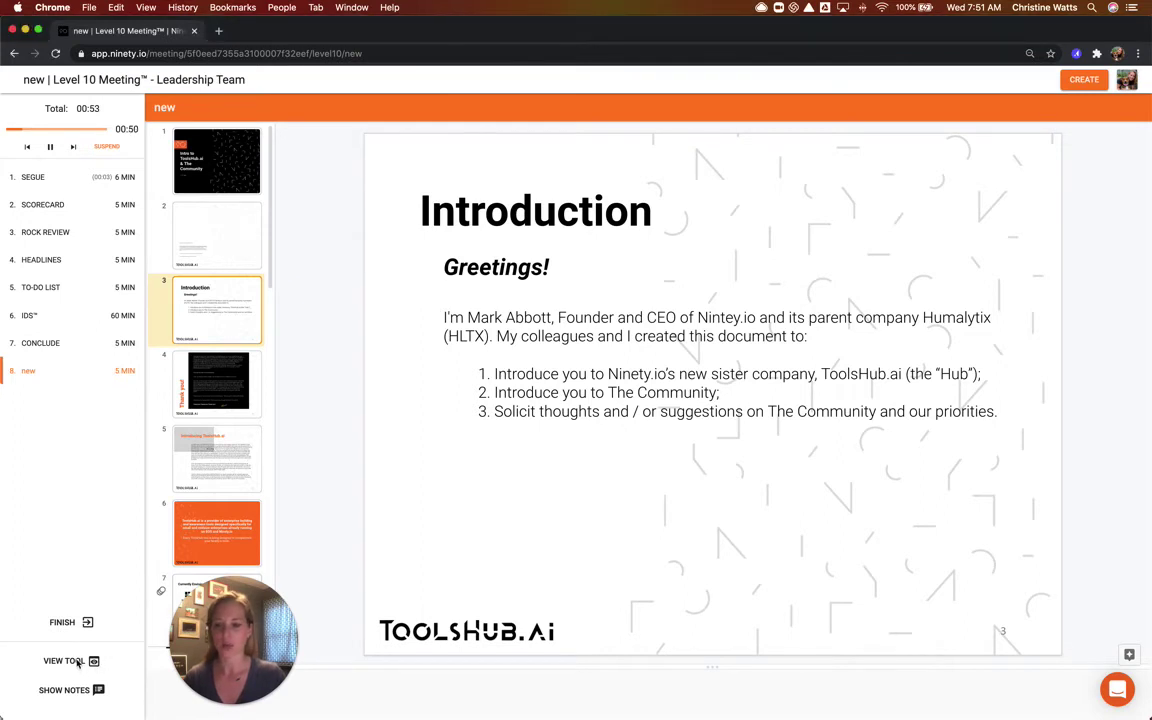
- Open the VIEW TOOL list in the meeting sidebar
left_click(93, 662)
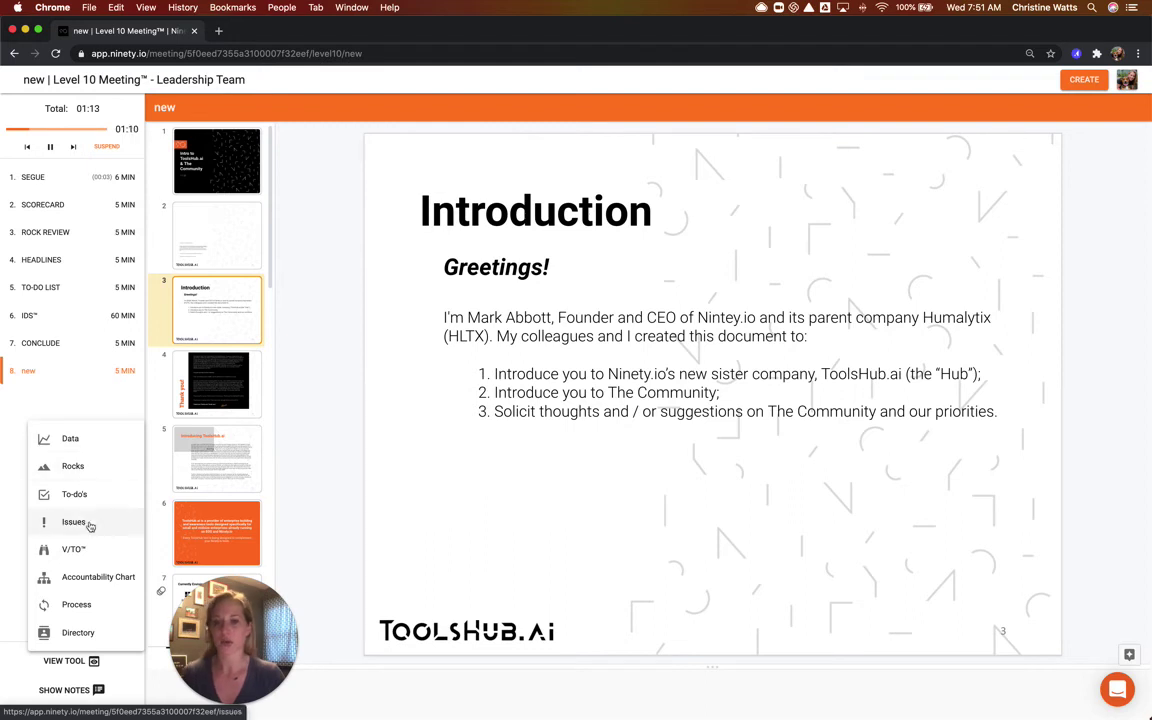
- View the Accountability Chart's Head of Operations seat without changes, then advance the meeting to IDS
left_click(95, 578)
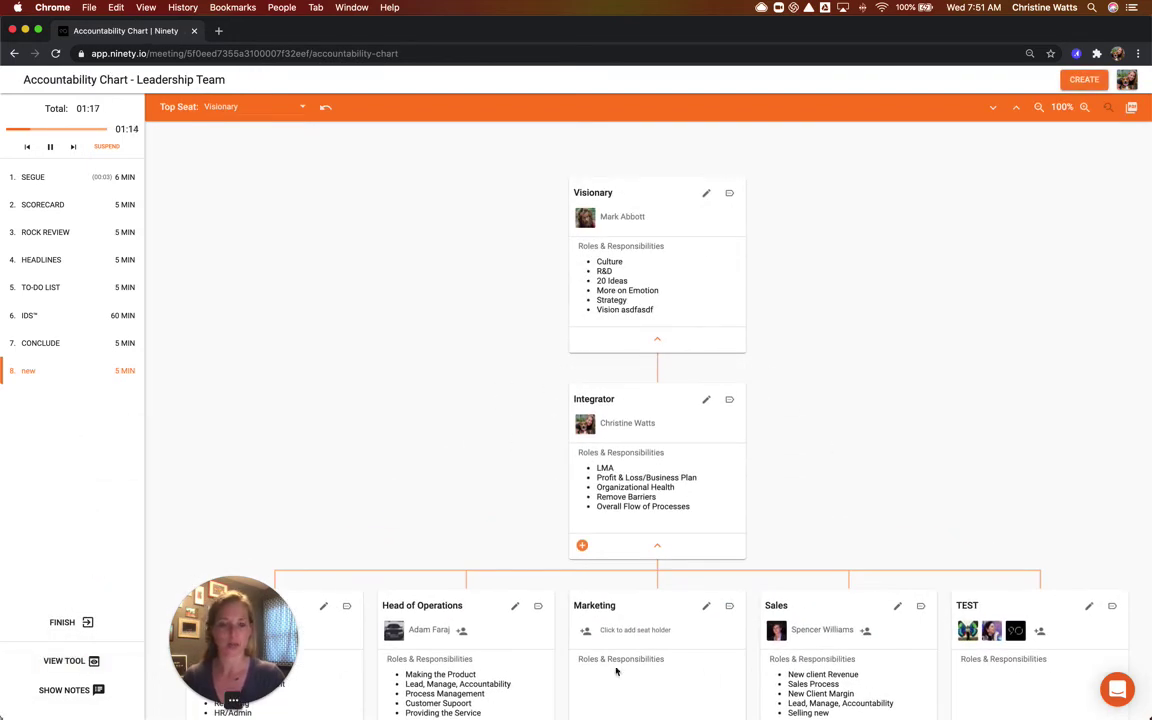
scroll(441, 476, "down", 2)
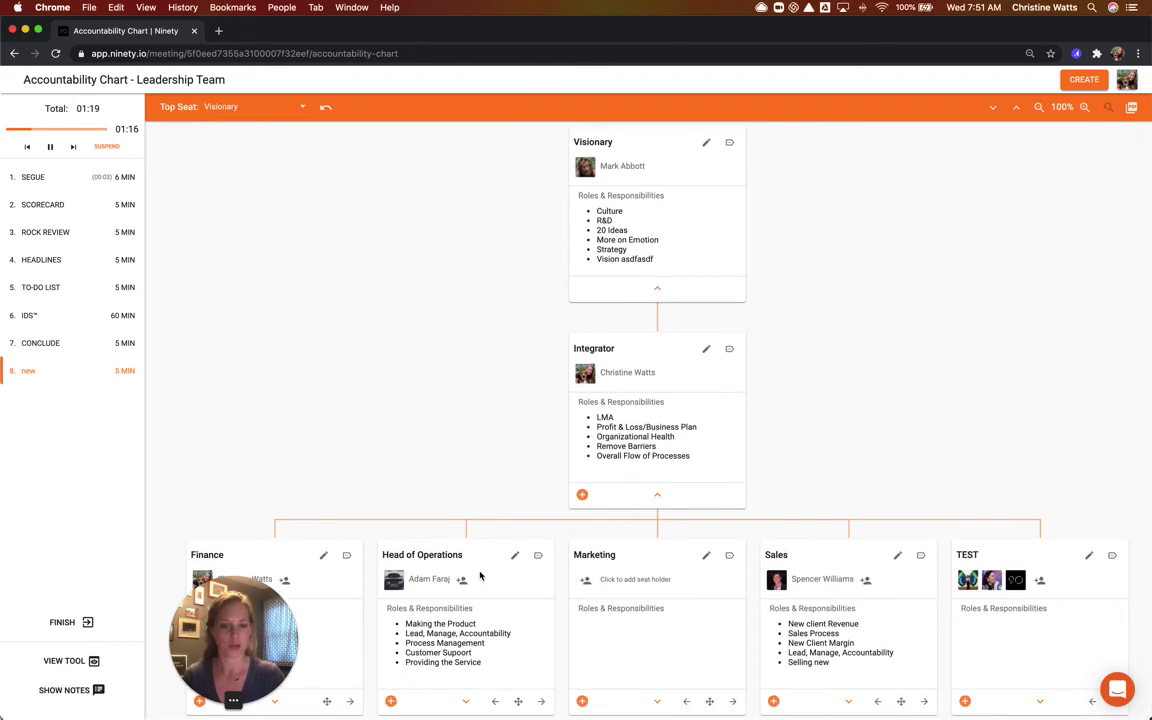
left_click(514, 560)
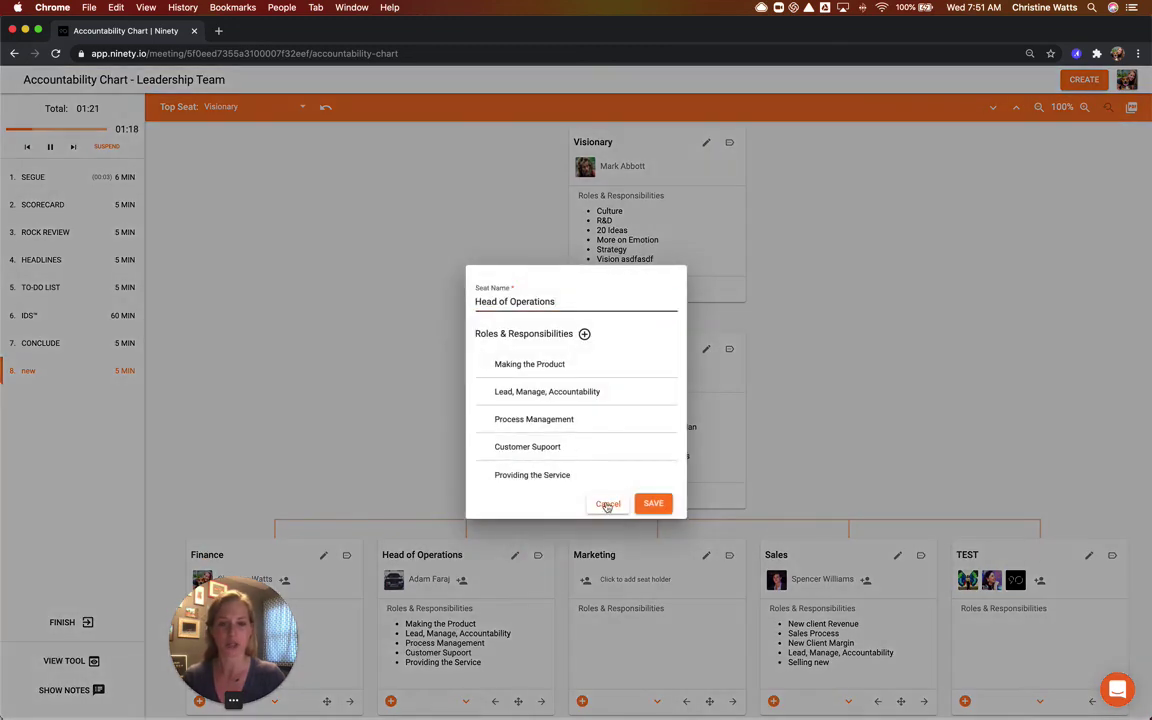
left_click(609, 501)
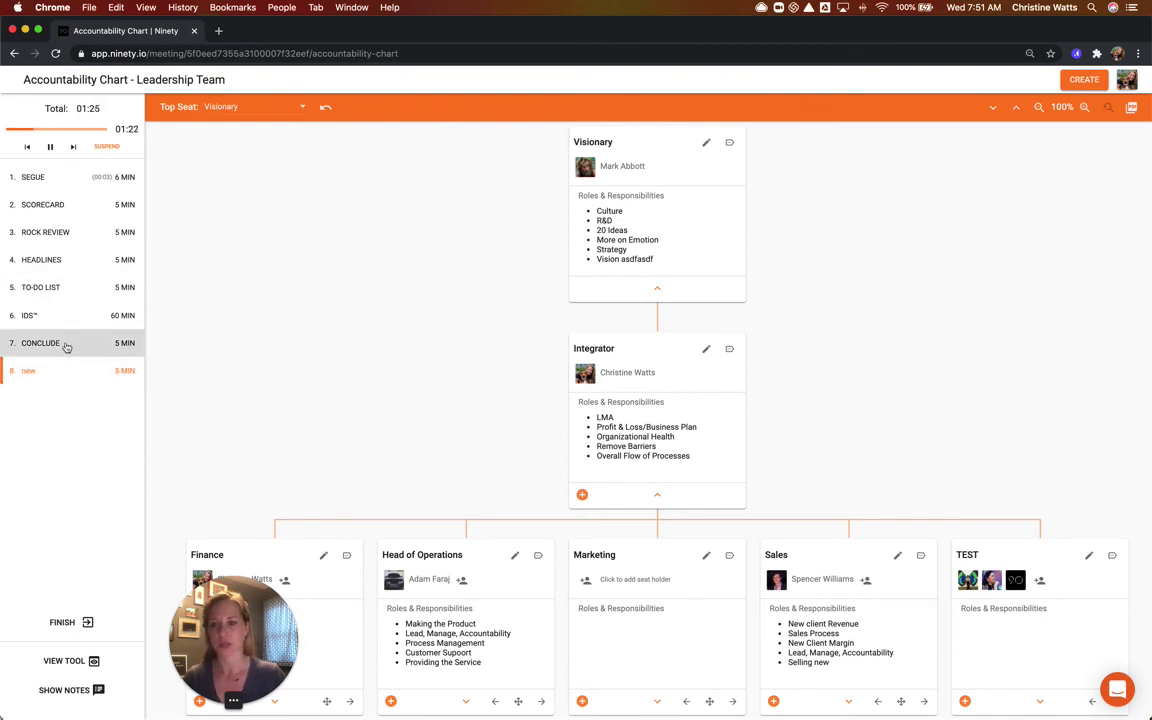
left_click(62, 371)
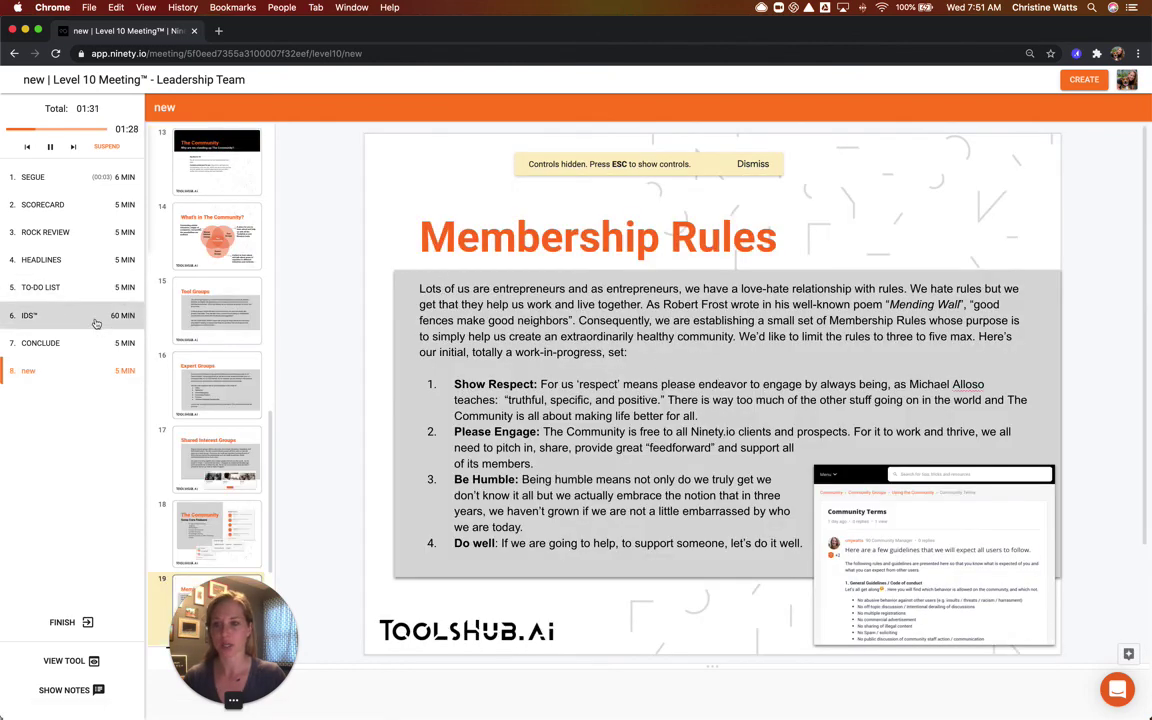
left_click(84, 320)
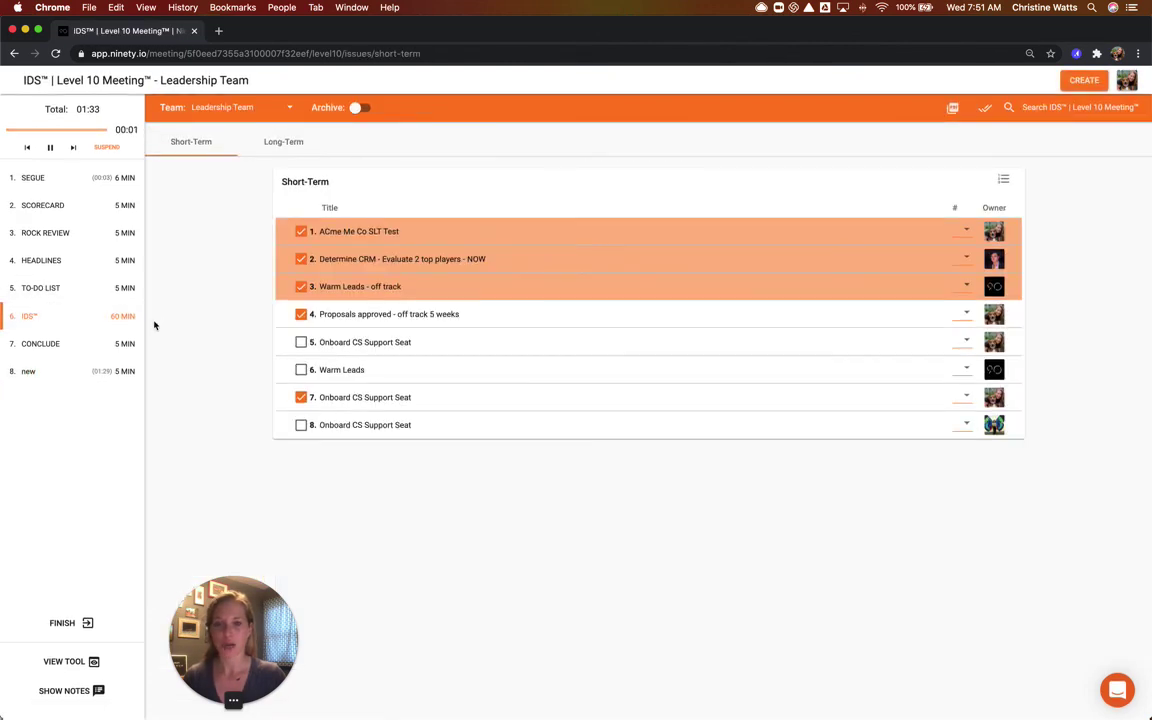